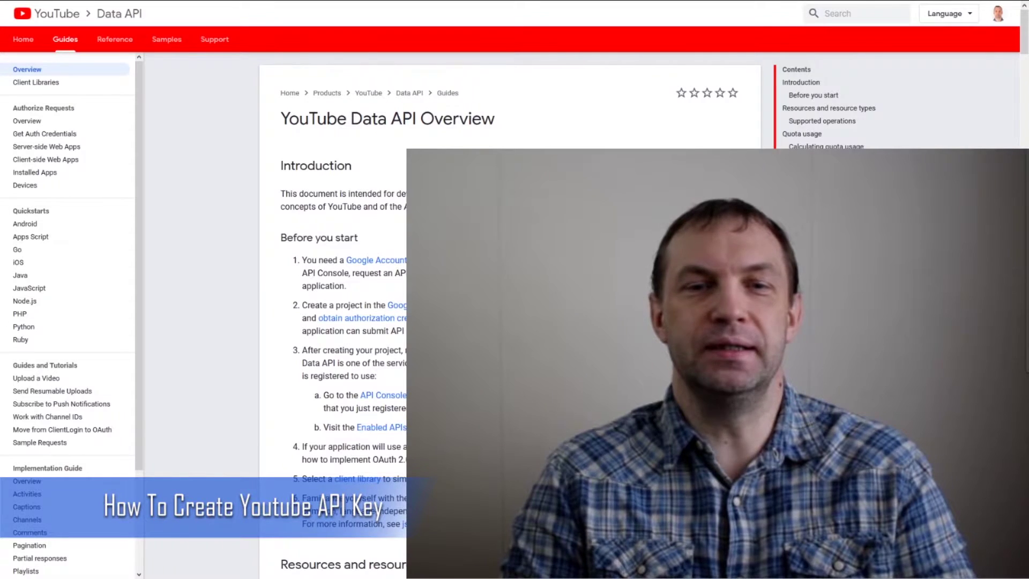
Step: Switch the browser to full screen before searching for Google Cloud
key("F11")
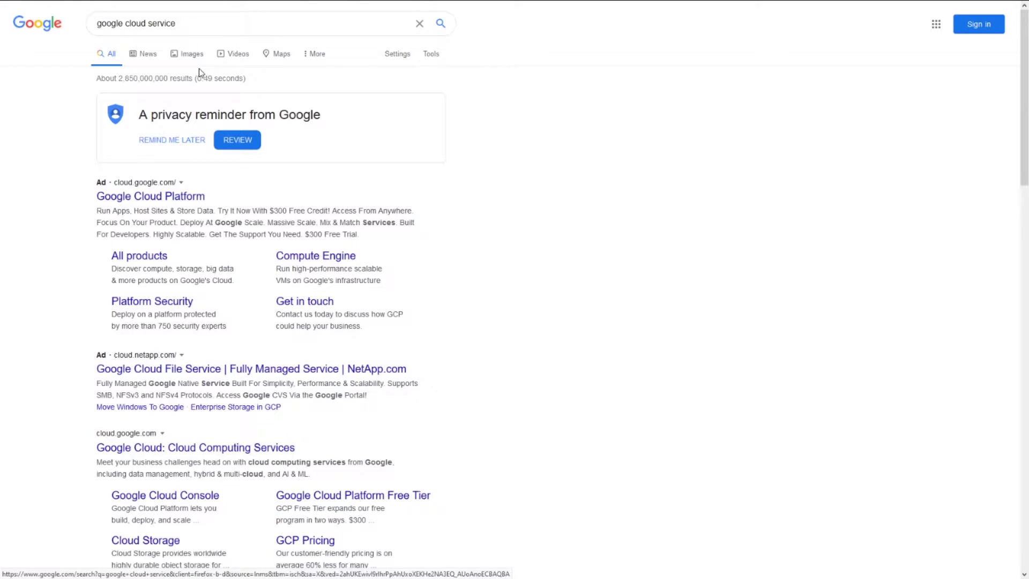
Step: Open the Google Cloud Platform result and start the free getting-started sign-in
left_click(141, 199)
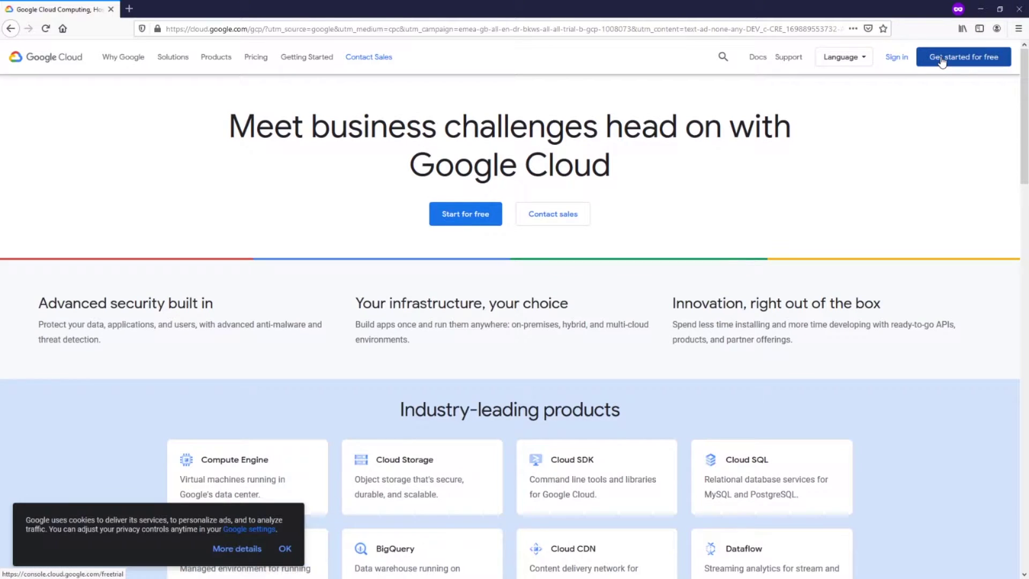
left_click(941, 62)
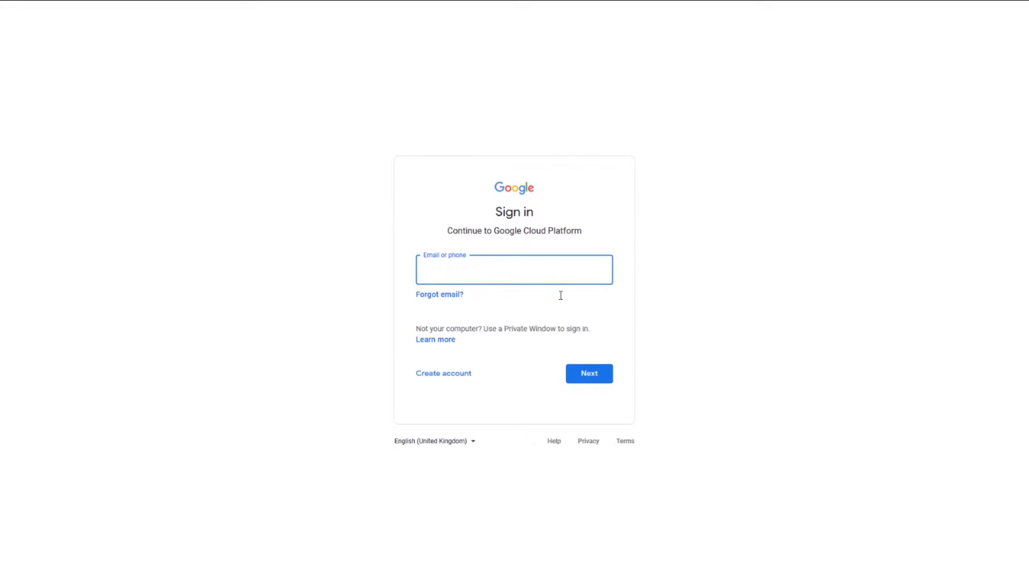
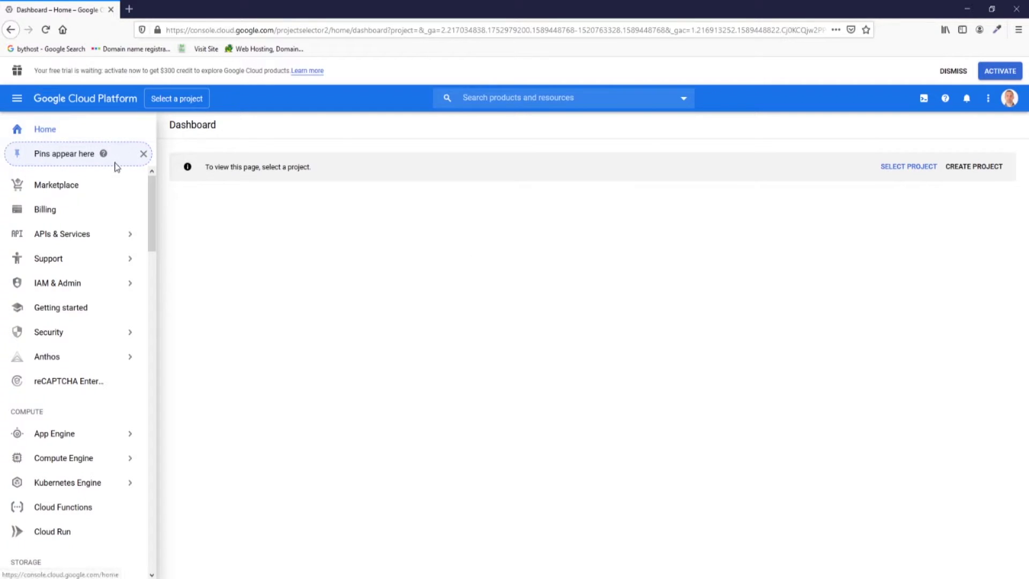
Step: Create a new Google Cloud project named 'Youtube'
left_click(982, 175)
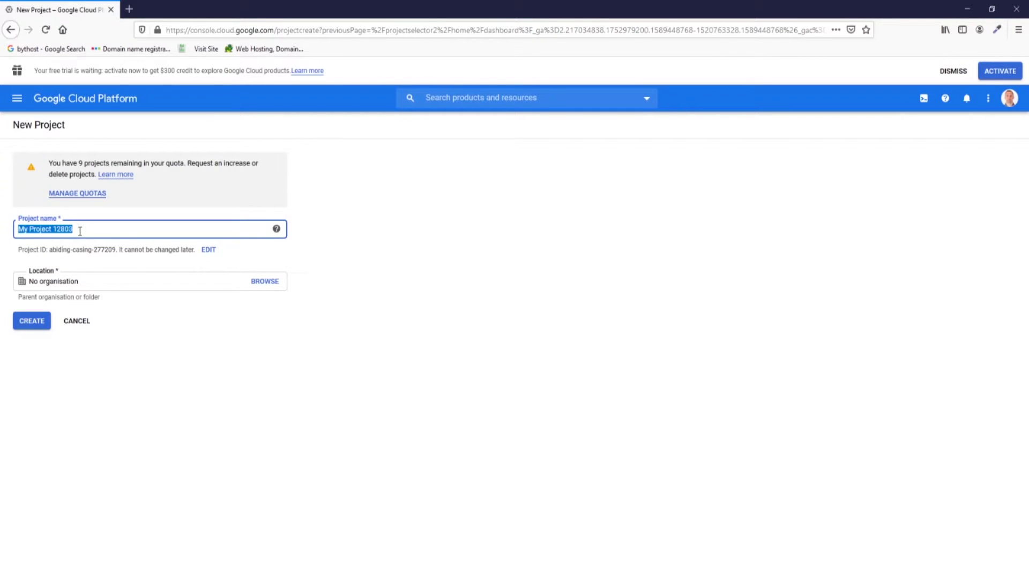
type("Y")
type("e")
left_click(36, 325)
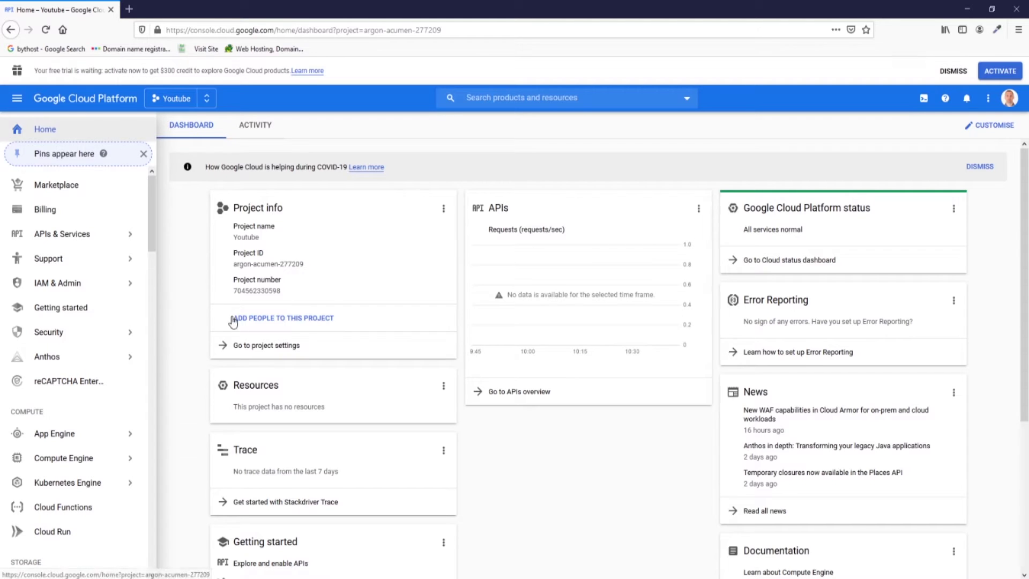
Step: Find YouTube Data API v3 in the API Library and enable it
left_click(501, 96)
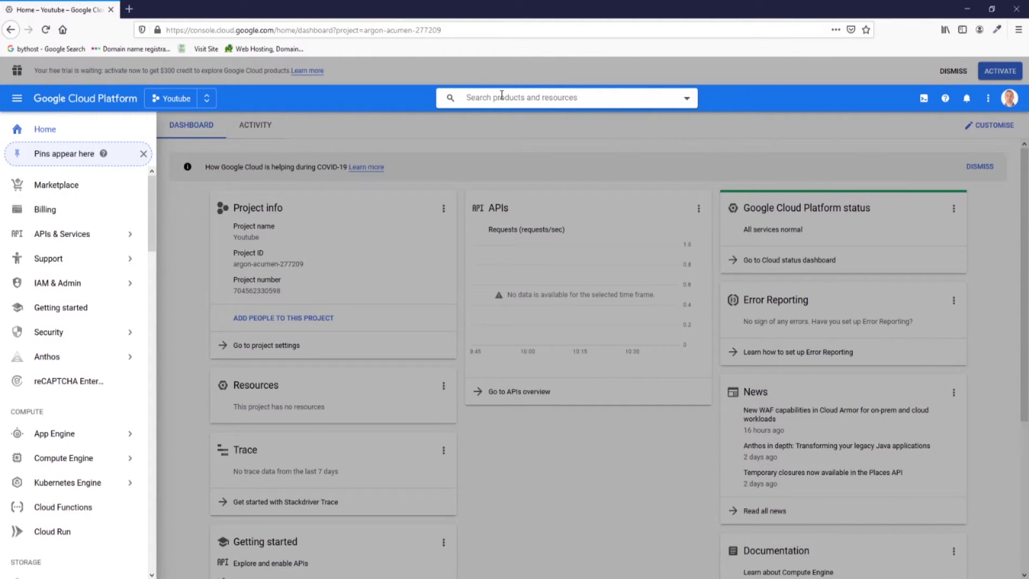
type("Api")
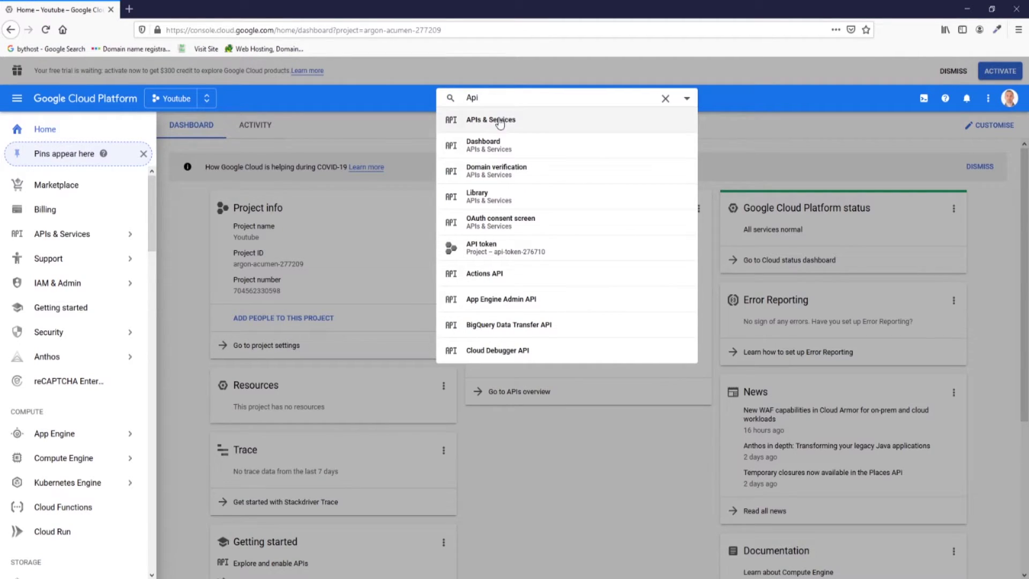
left_click(475, 197)
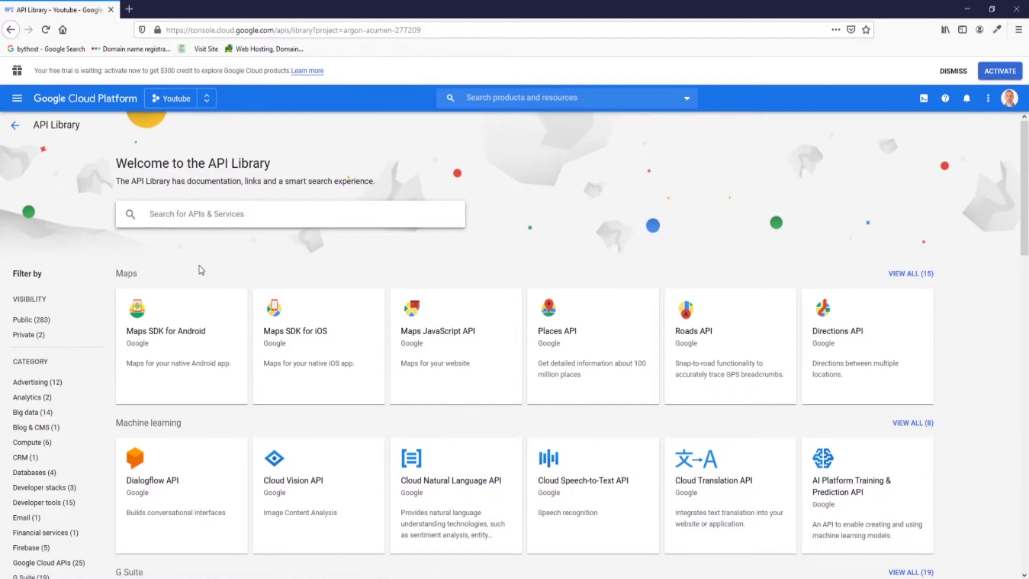
scroll(201, 267, "down", 4)
scroll(201, 267, "down", 1)
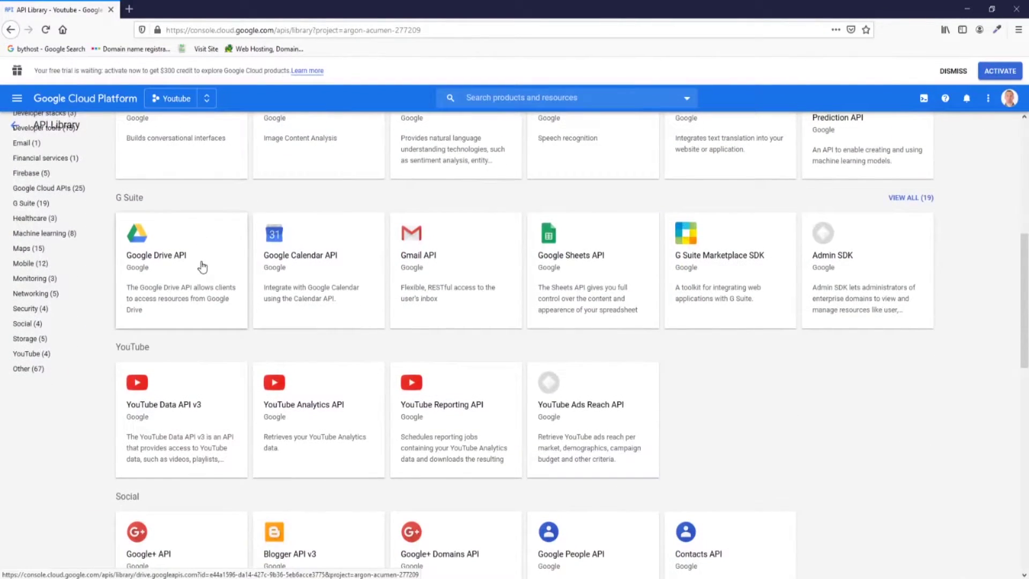
scroll(201, 267, "down", 1)
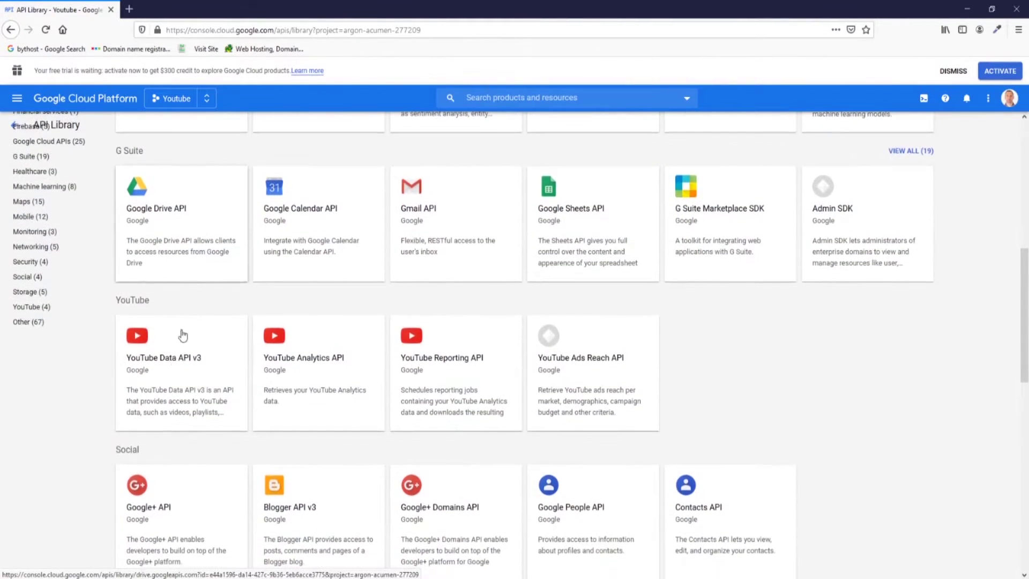
left_click(176, 368)
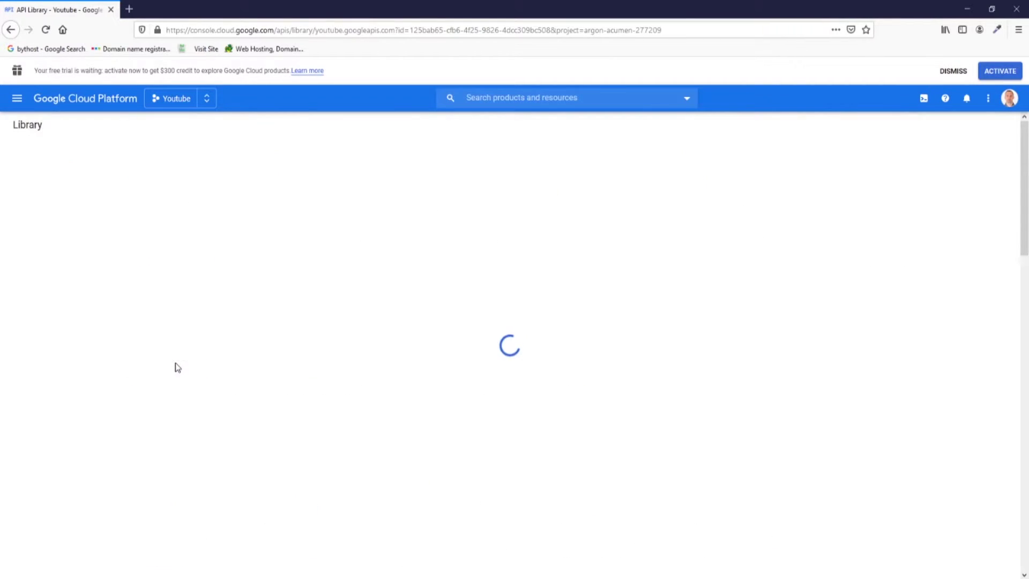
left_click(167, 257)
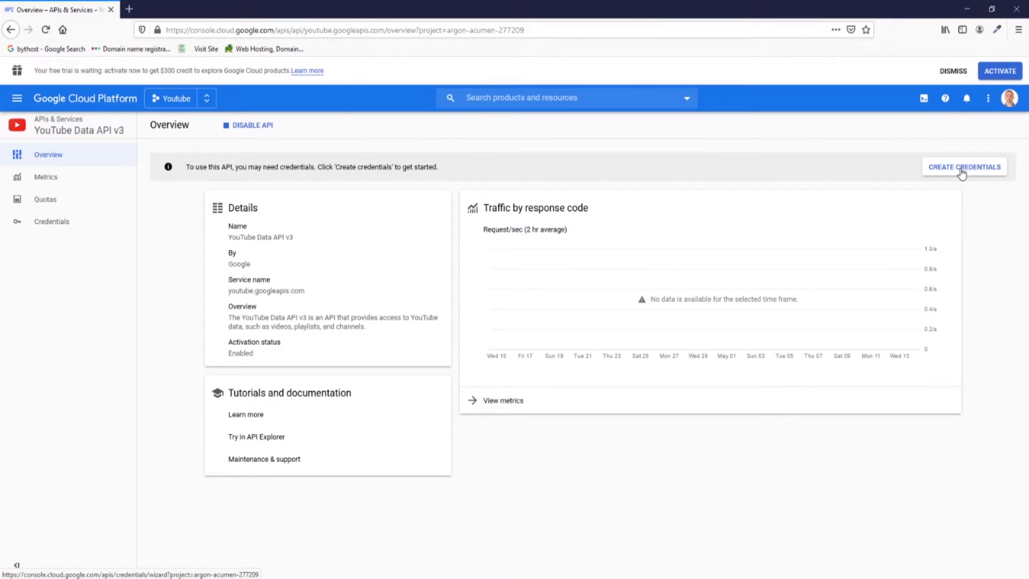
Step: Create an API key for YouTube Data API v3, called from a web server for public data
left_click(961, 171)
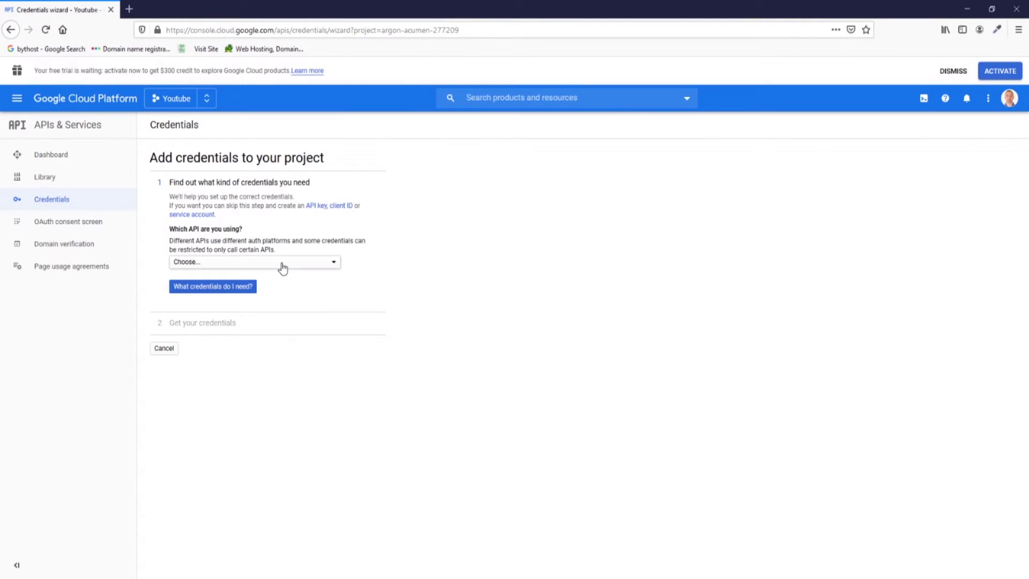
left_click(282, 263)
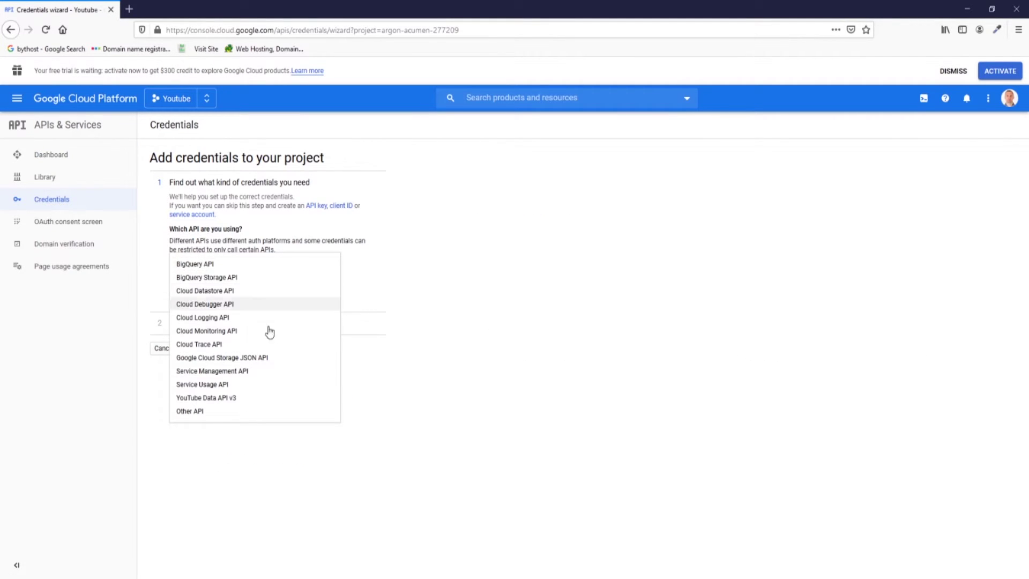
left_click(283, 399)
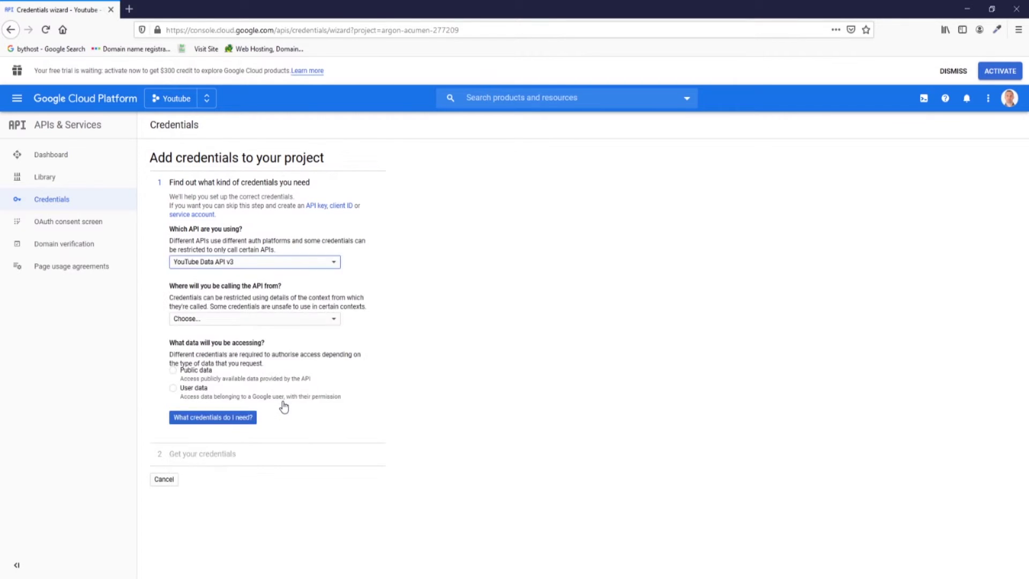
left_click(321, 320)
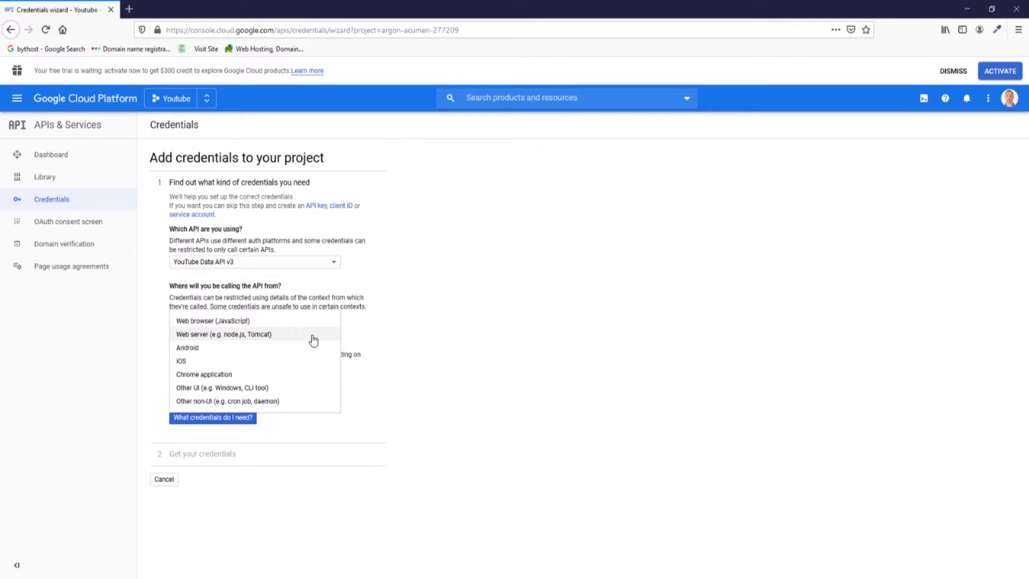
left_click(313, 337)
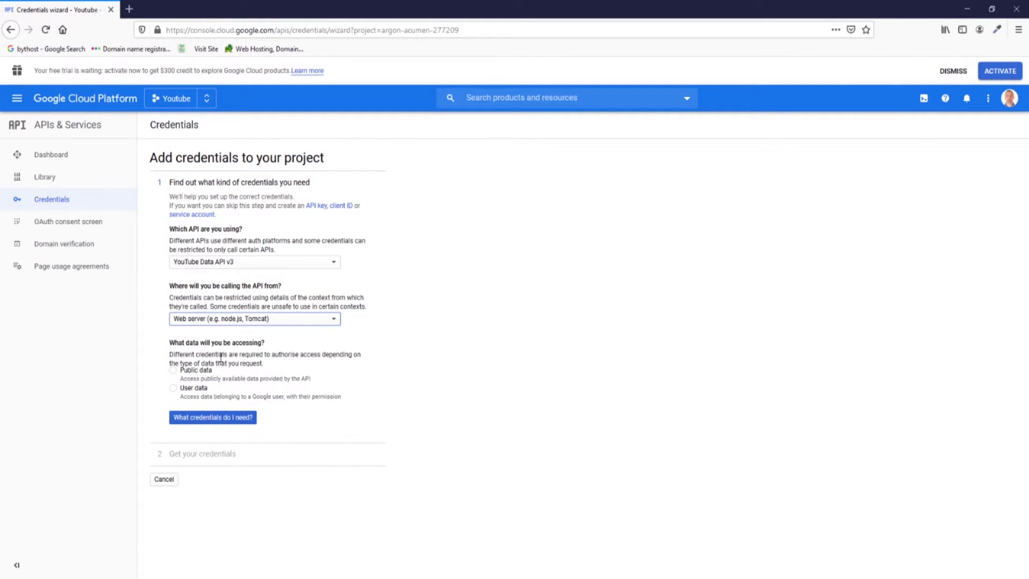
left_click(175, 374)
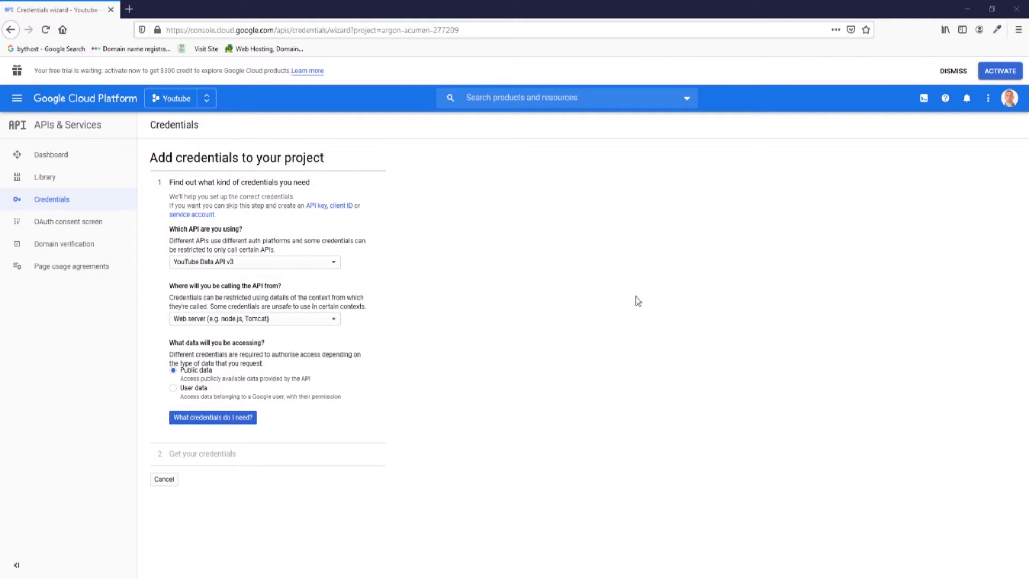
left_click(220, 419)
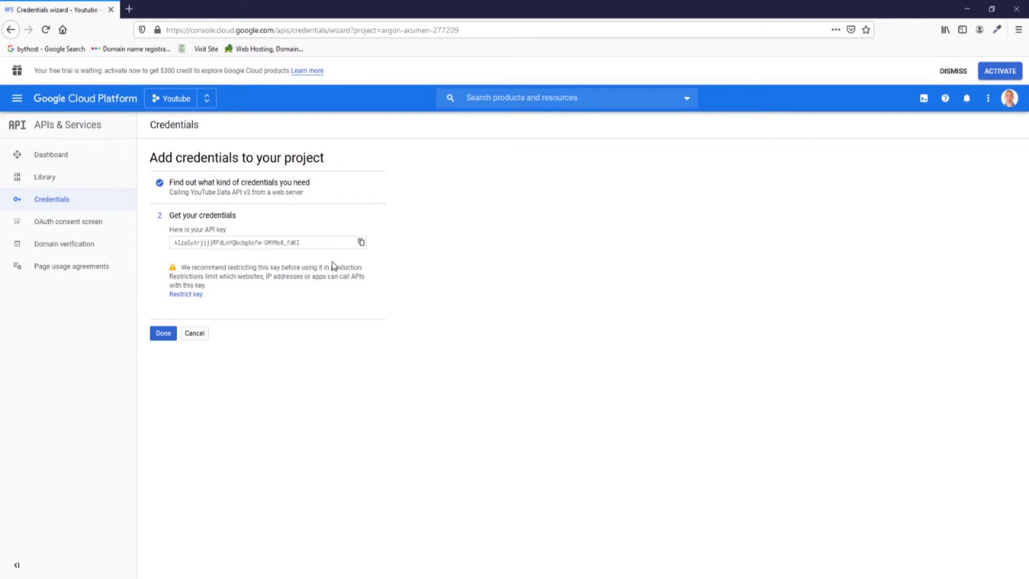
Step: Limit API key 1 to IP addresses and YouTube Data API v3, and save it
left_click(164, 334)
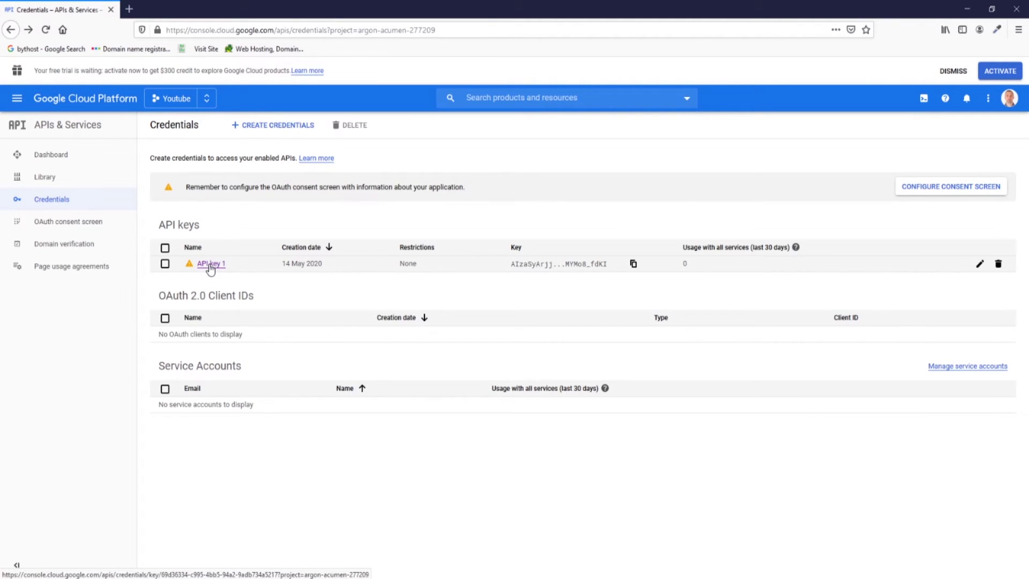
left_click(211, 266)
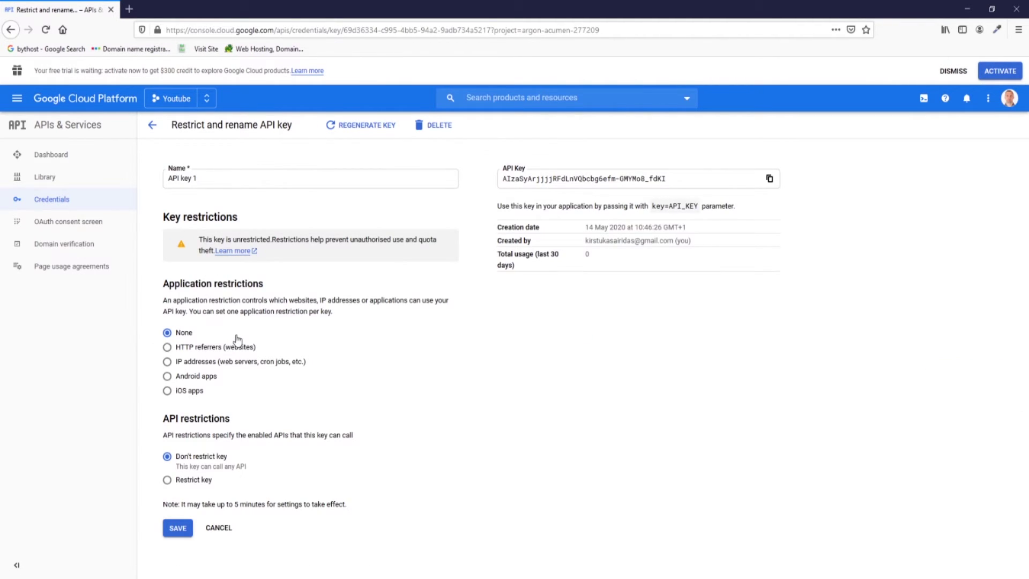
left_click(167, 361)
scroll(308, 450, "down", 2)
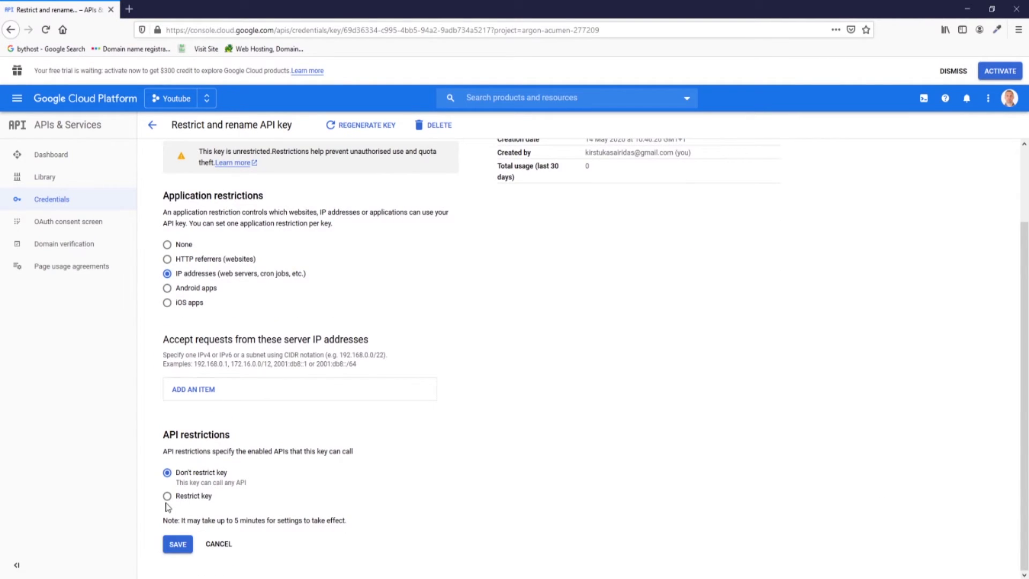
left_click(167, 496)
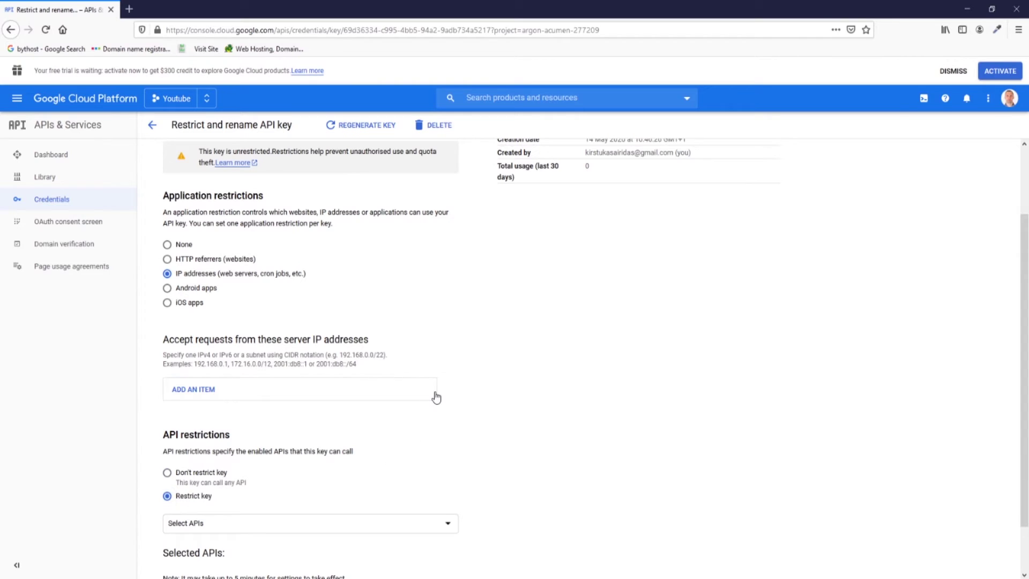
scroll(433, 374, "down", 1)
left_click(386, 464)
scroll(386, 424, "down", 2)
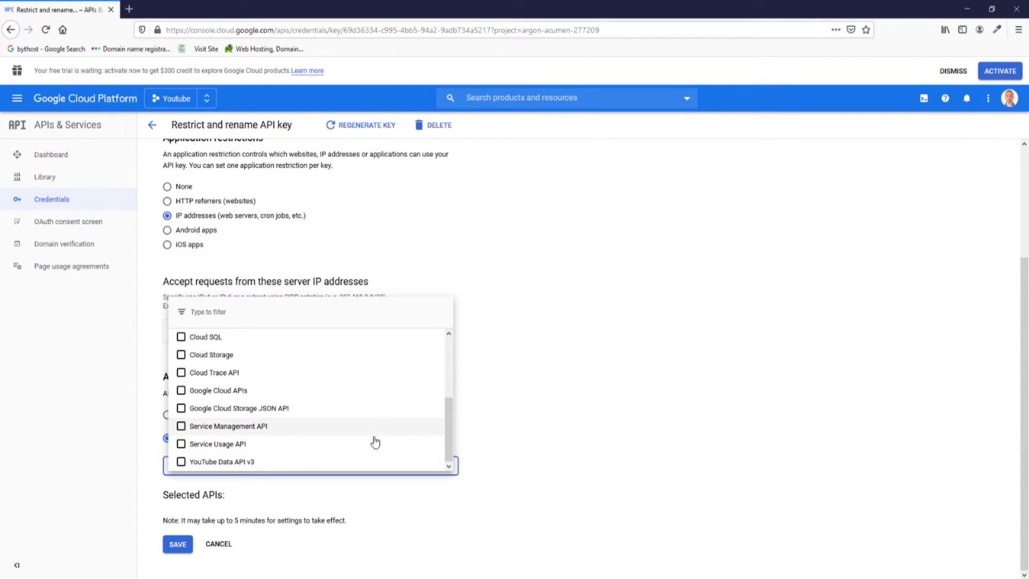
left_click(180, 463)
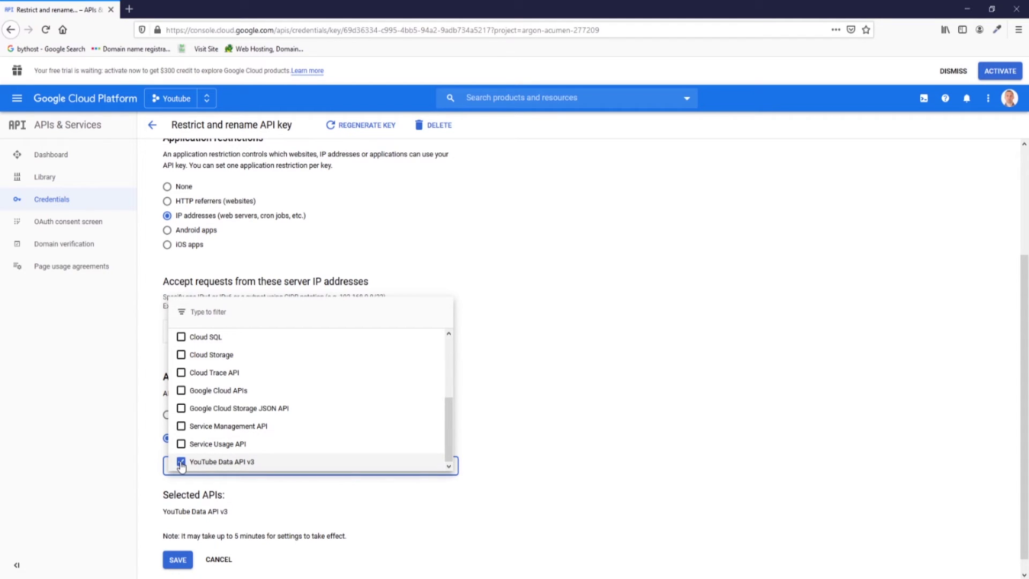
left_click(179, 530)
left_click(179, 563)
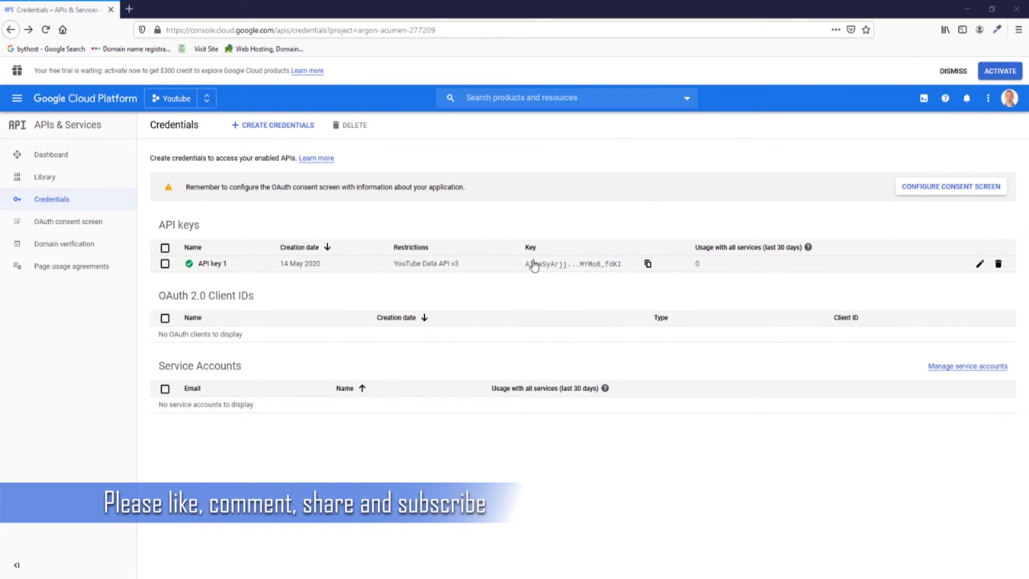
Step: Copy the API key value and show the YouTube plugin's API Key tab in WordPress
left_click(649, 271)
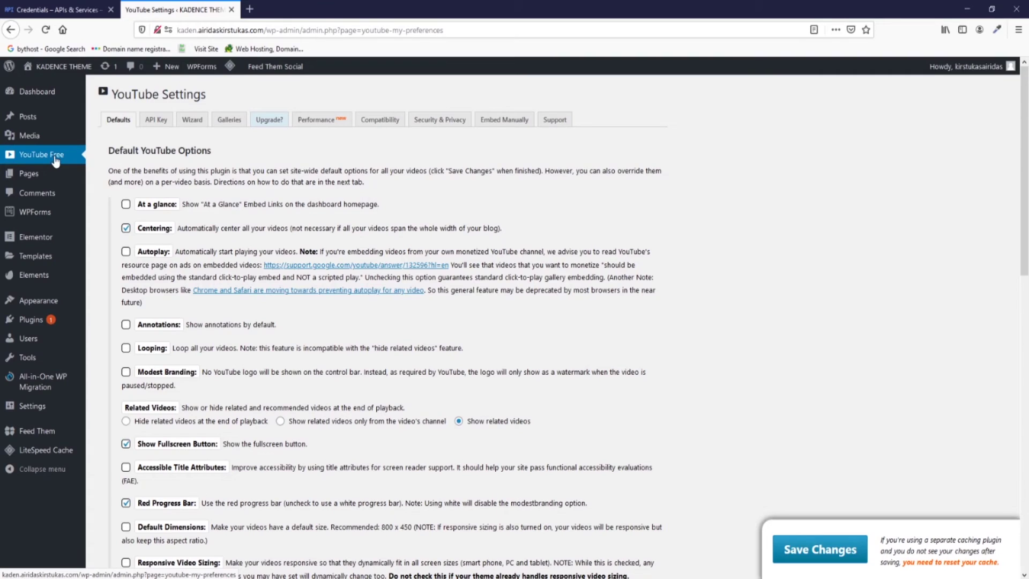
left_click(155, 121)
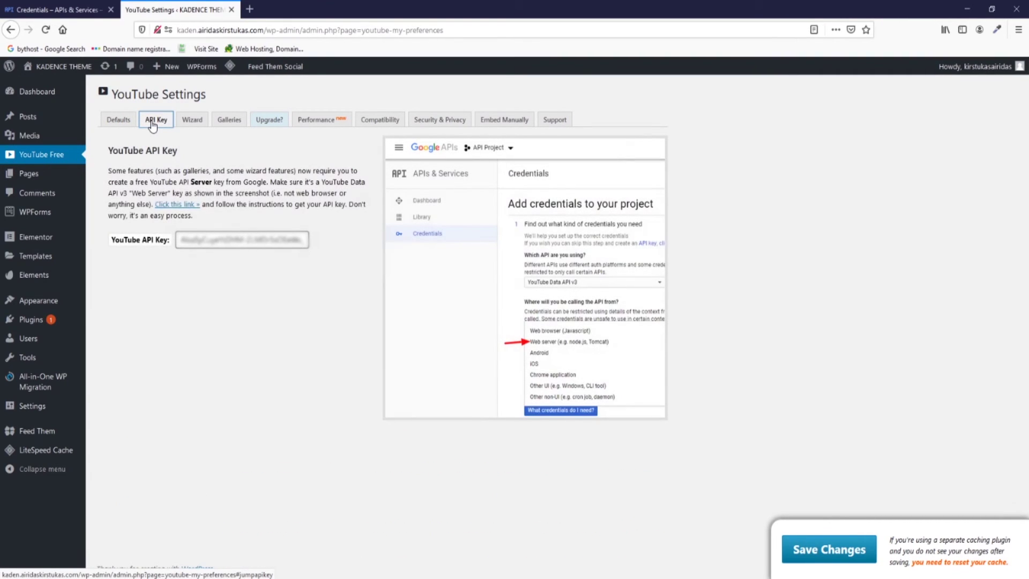